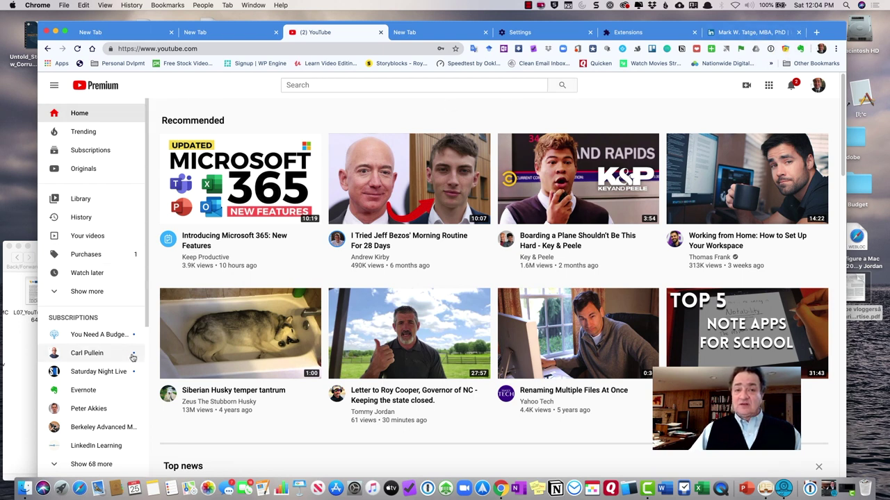
- Go to your own YouTube channel page through the profile avatar's account menu
left_click(817, 87)
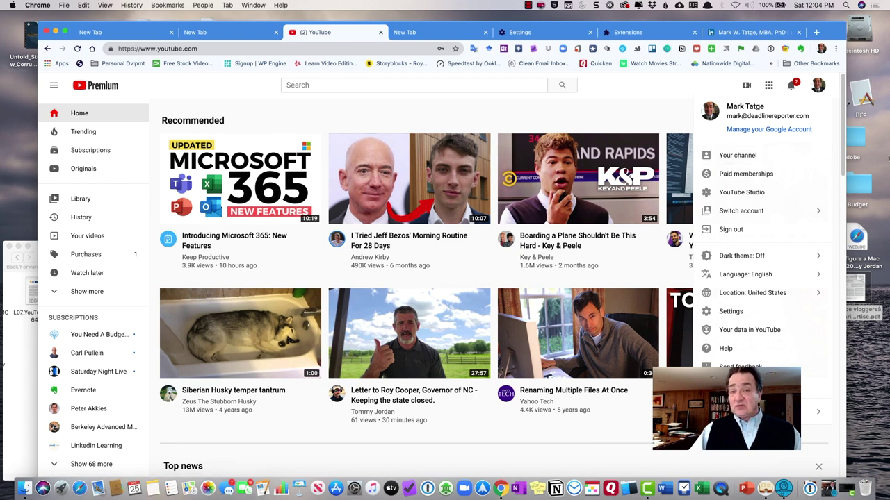
left_click(776, 154)
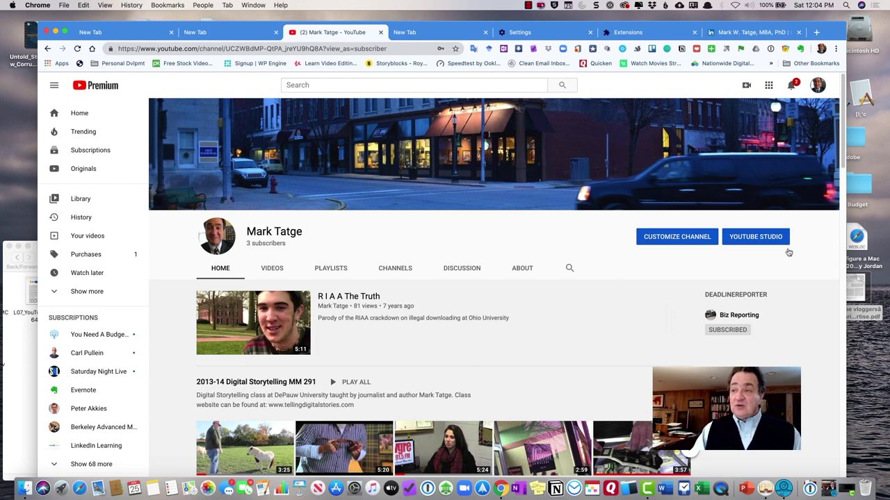
left_click(687, 238)
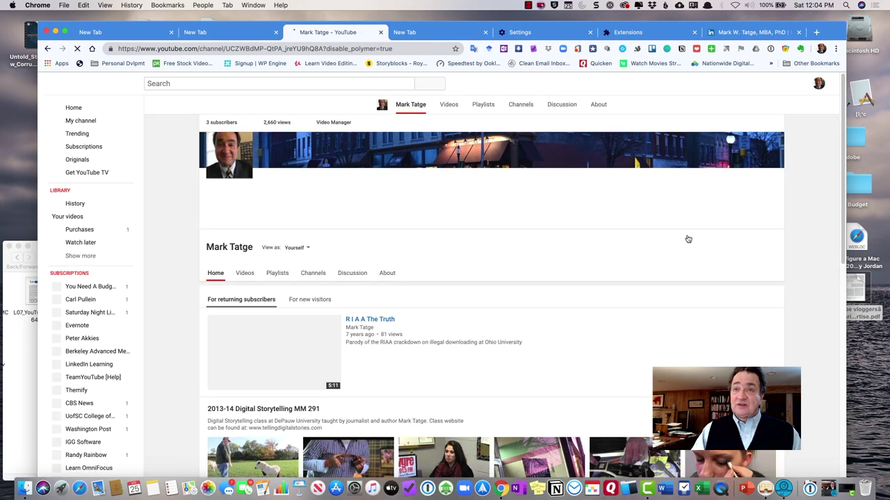
scroll(633, 282, "down", 5)
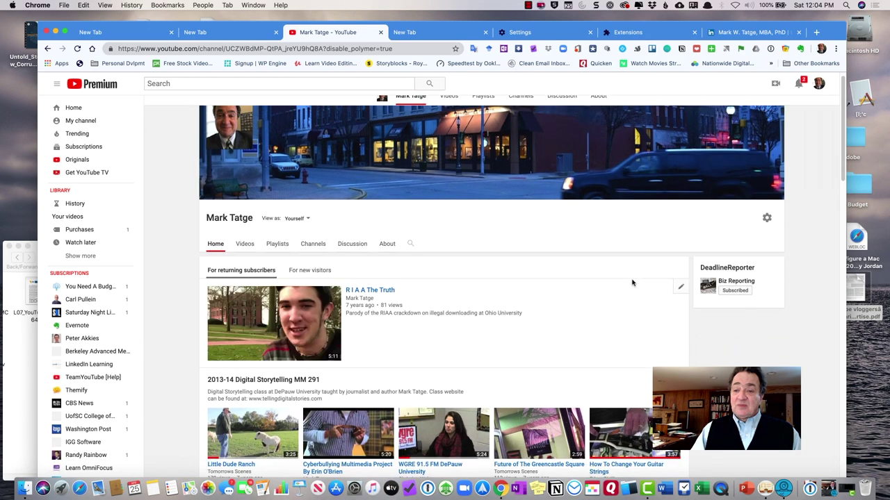
scroll(632, 282, "up", 4)
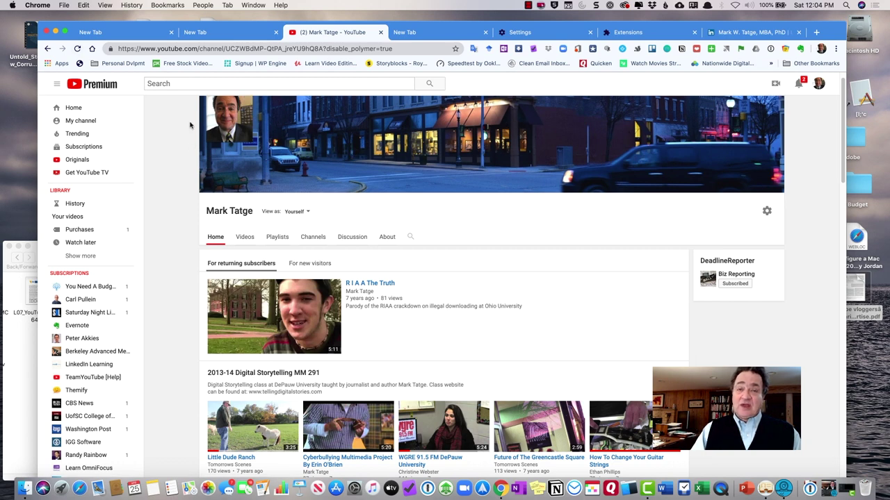
left_click(47, 49)
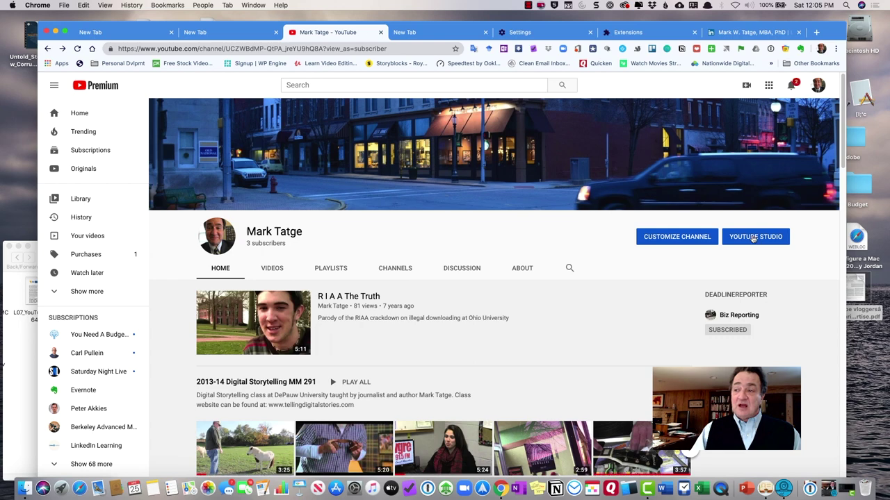
- Open the YouTube Studio channel dashboard from the channel page
left_click(752, 237)
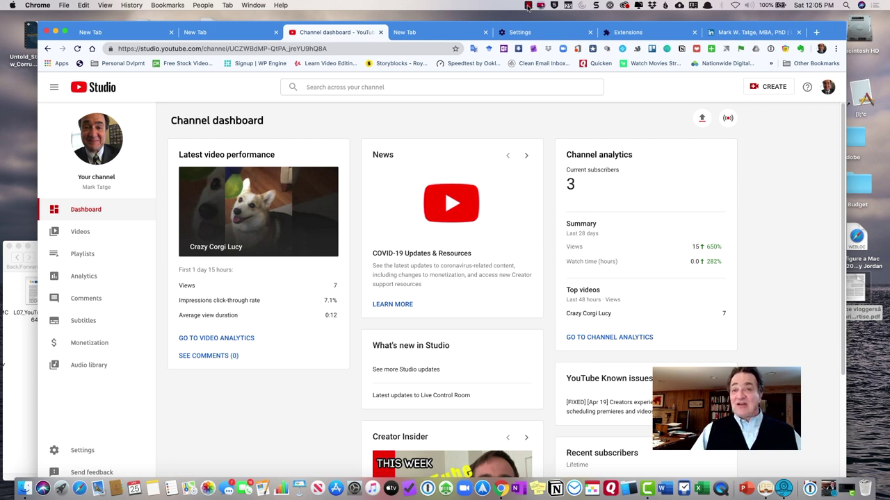
left_click(527, 6)
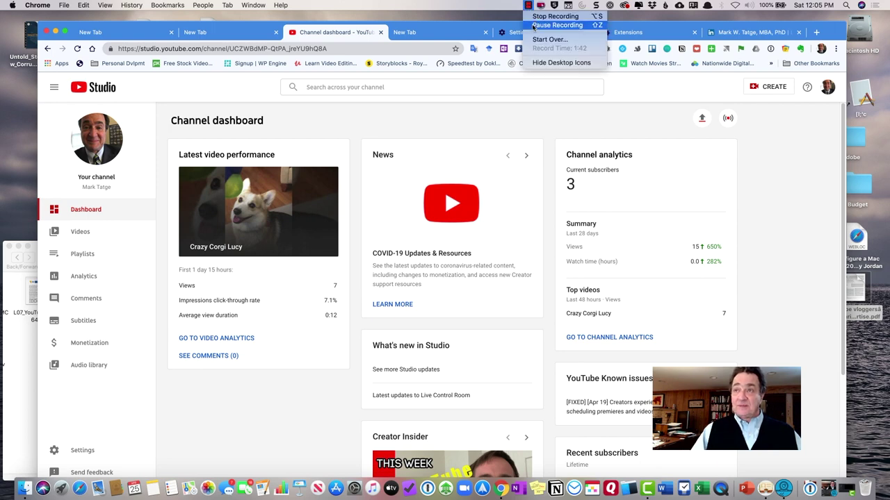
left_click(533, 26)
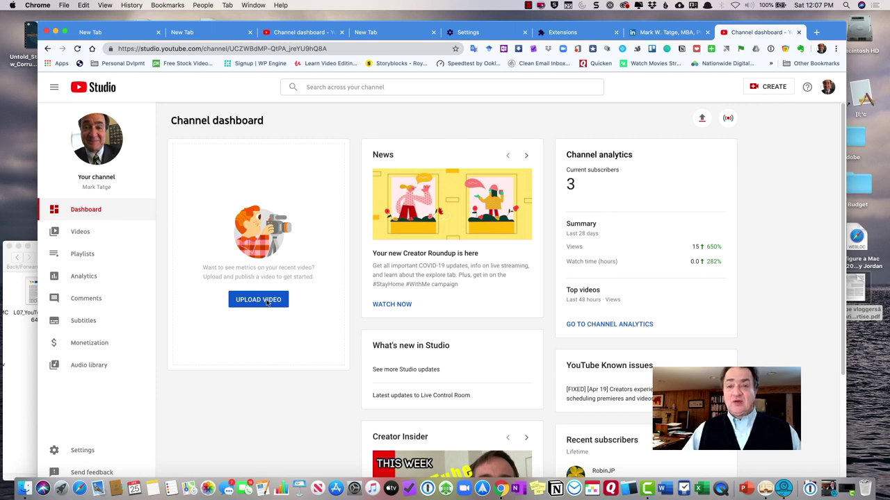
- Upload IMG_5899.mov from the Dropbox folder as a new video
left_click(271, 304)
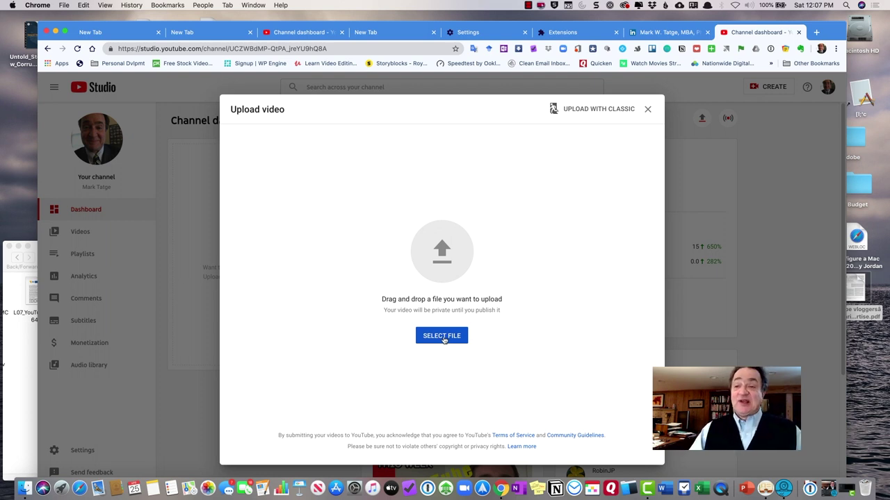
left_click(442, 336)
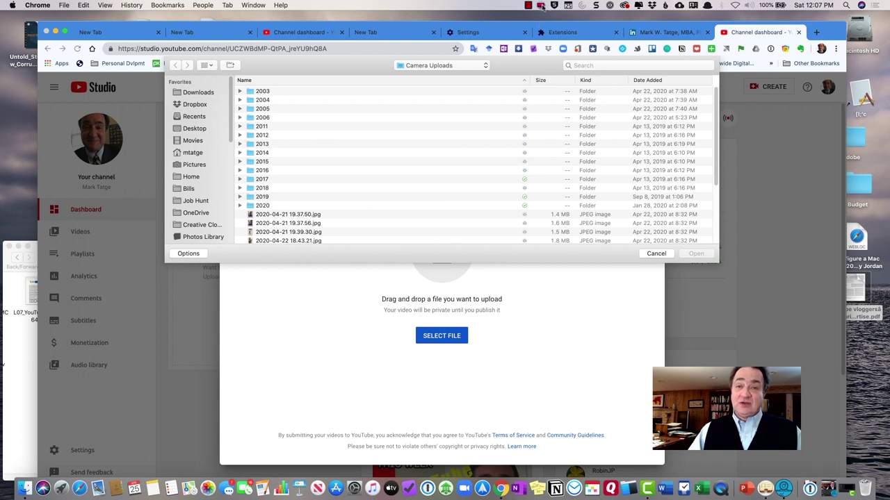
left_click(542, 7)
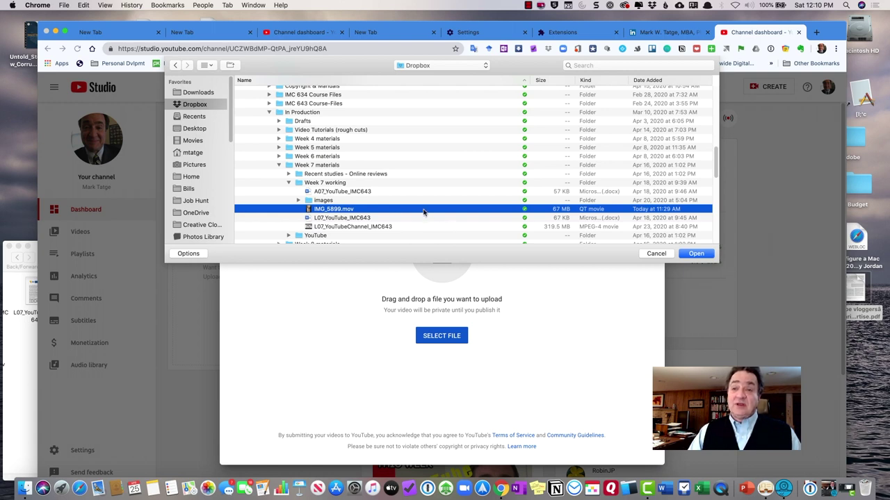
left_click(695, 254)
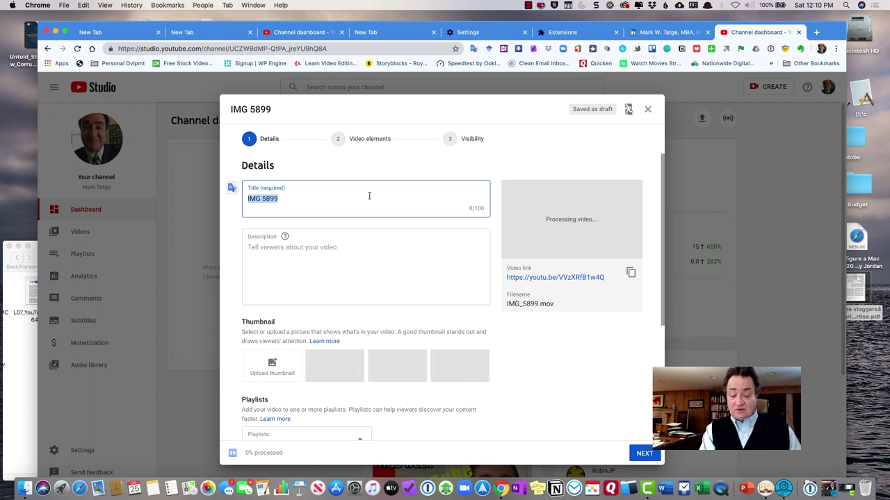
- Title the video 'Crazy Dog Lucy', add the description 'Lucy plays fetch', and continue
type("Crazy Dog Cor")
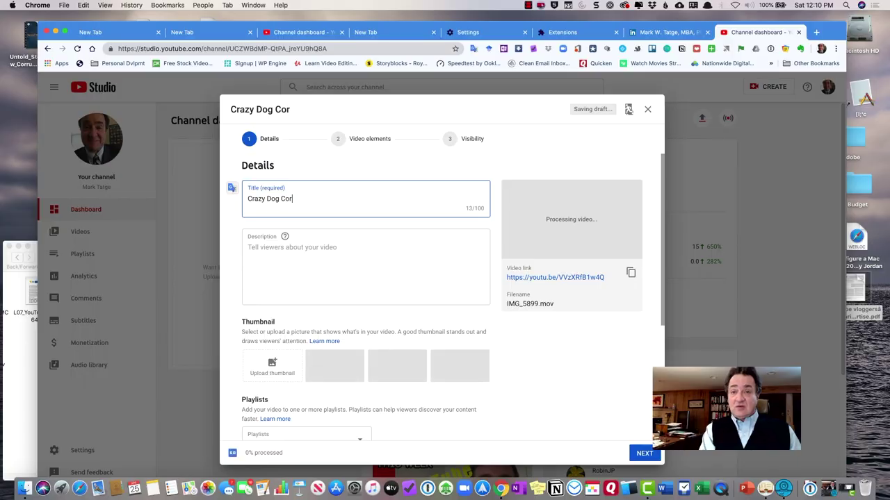
key("BackSpace")
key("BackSpace")
key("BackSpace")
type("Lucy")
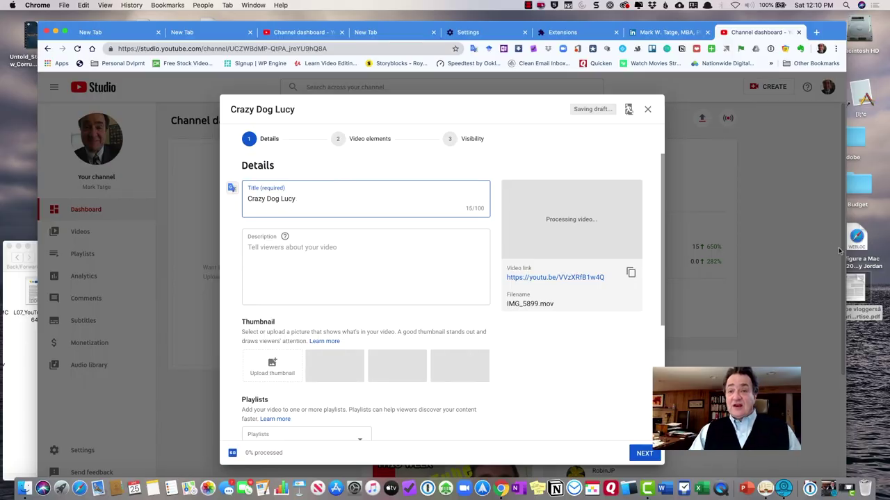
left_click(354, 248)
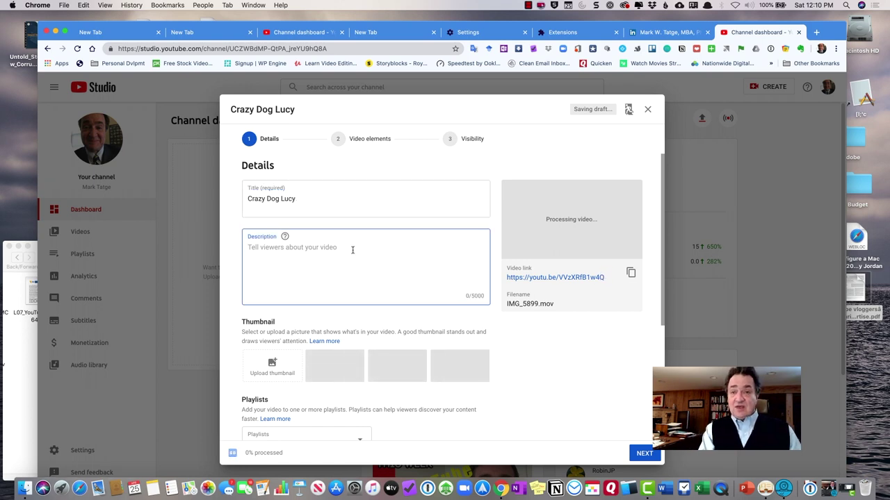
type("Lucy")
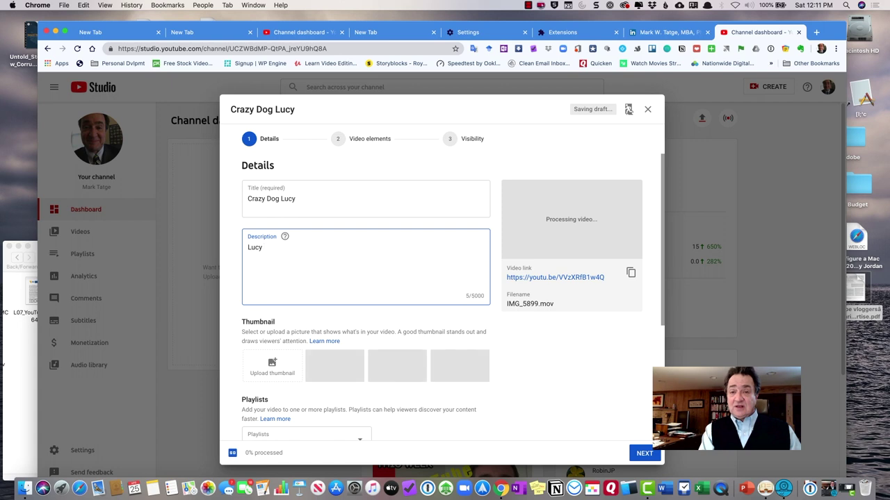
type(" plays fetch")
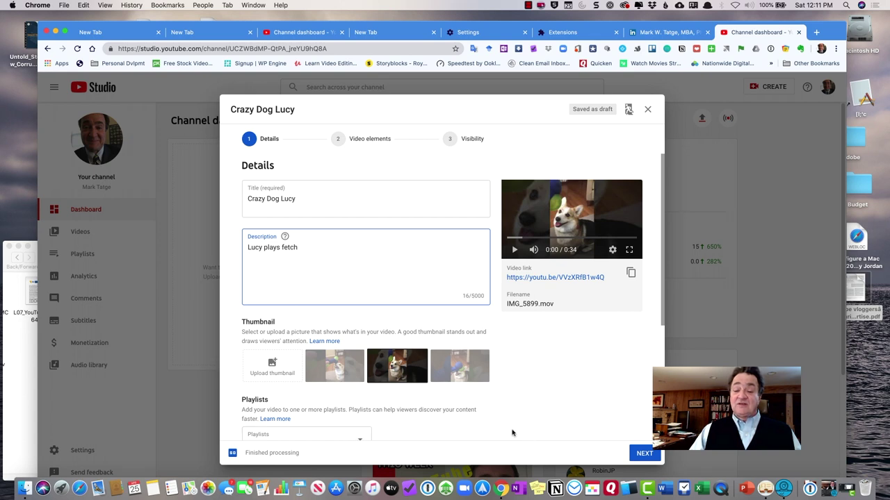
left_click(643, 453)
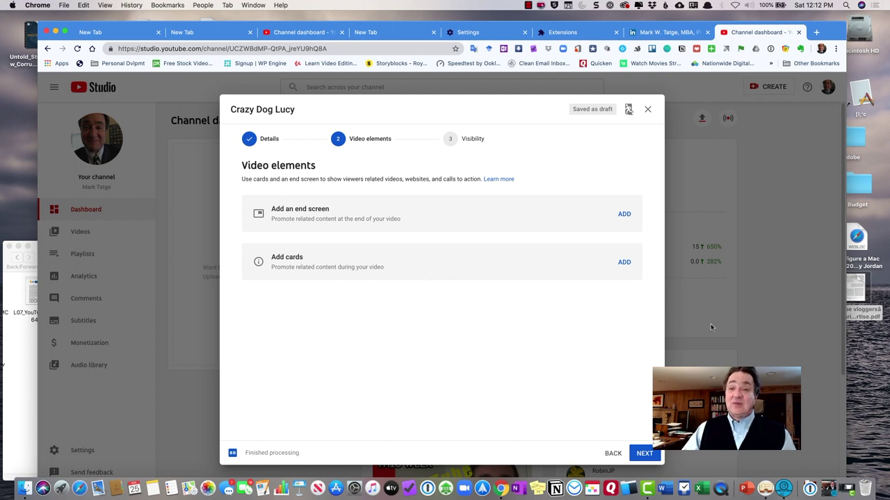
- Advance from the Video elements step to the Visibility step
left_click(642, 455)
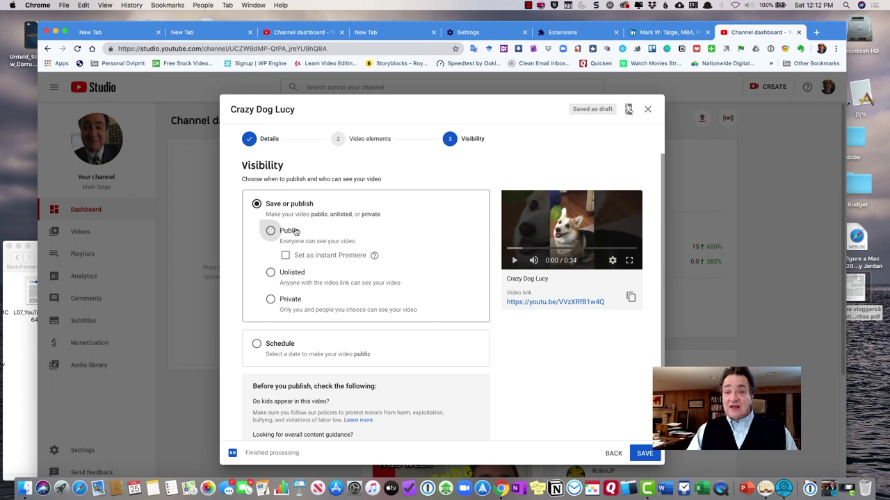
- Set the visibility of 'Crazy Dog Lucy' to Public and publish it
left_click(271, 231)
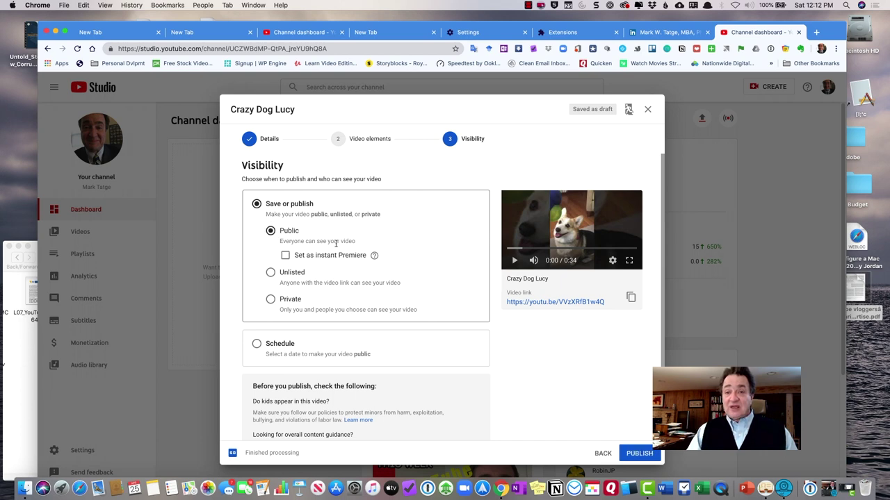
left_click(638, 454)
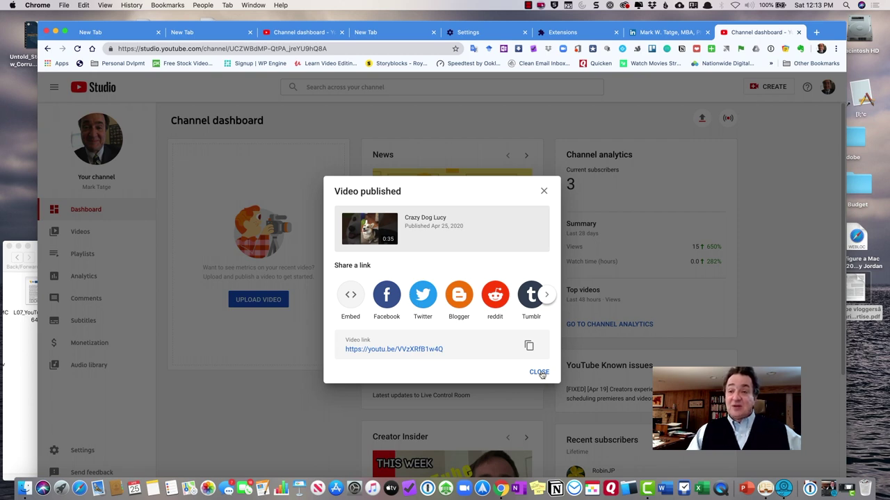
- Open the Video analytics page for 'Crazy Dog Lucy' from the Videos list
left_click(539, 373)
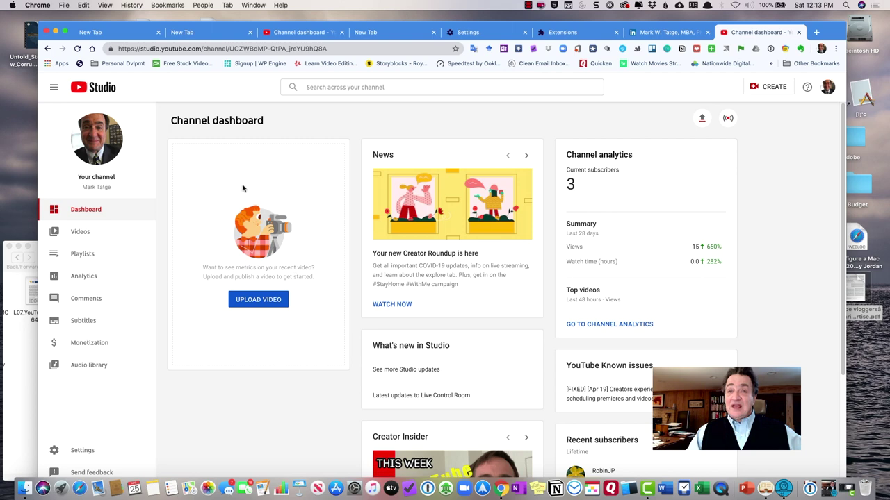
left_click(83, 234)
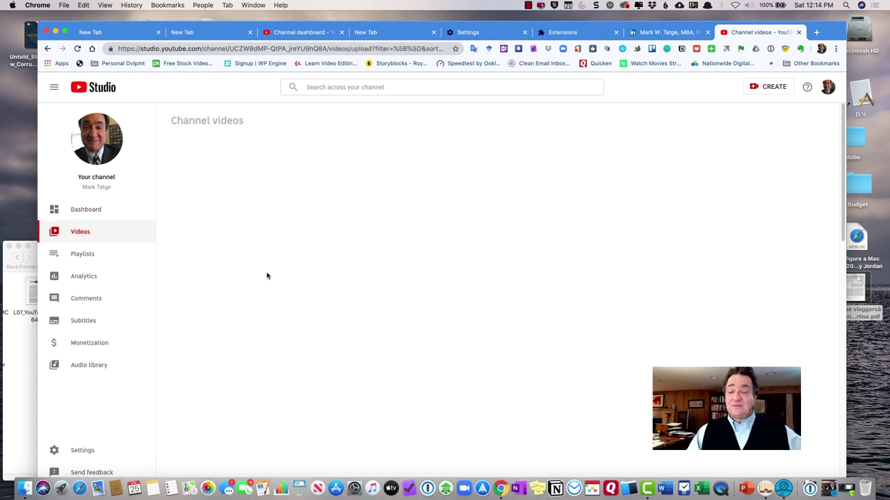
mouse_move(327, 260)
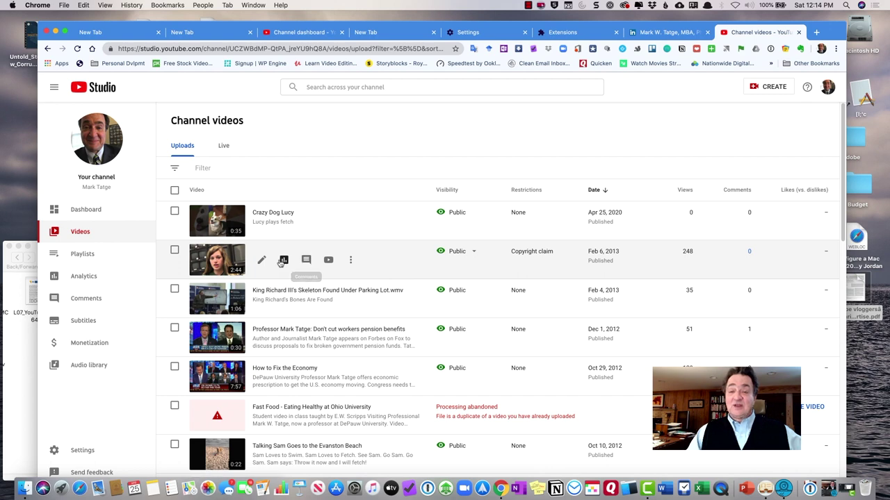
left_click(284, 261)
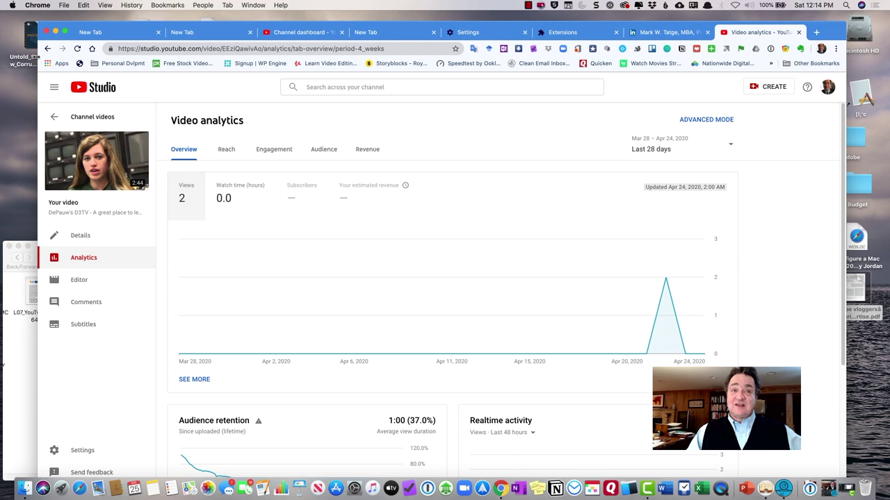
left_click(47, 49)
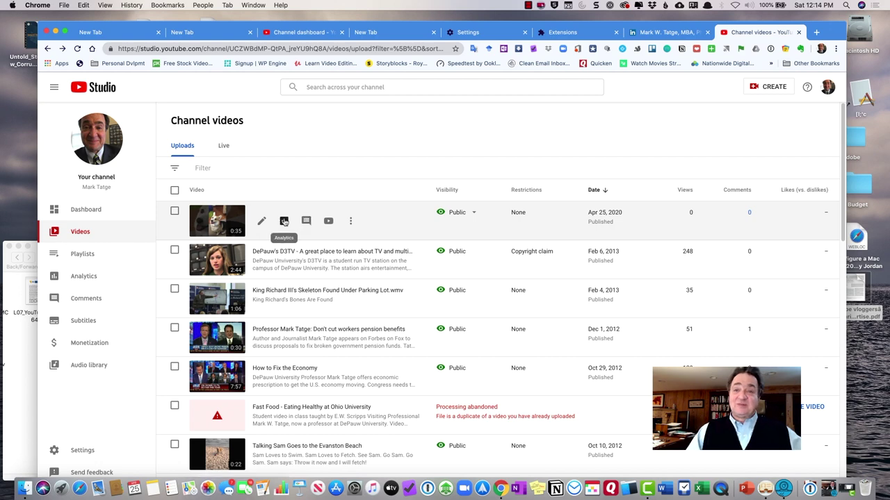
left_click(283, 222)
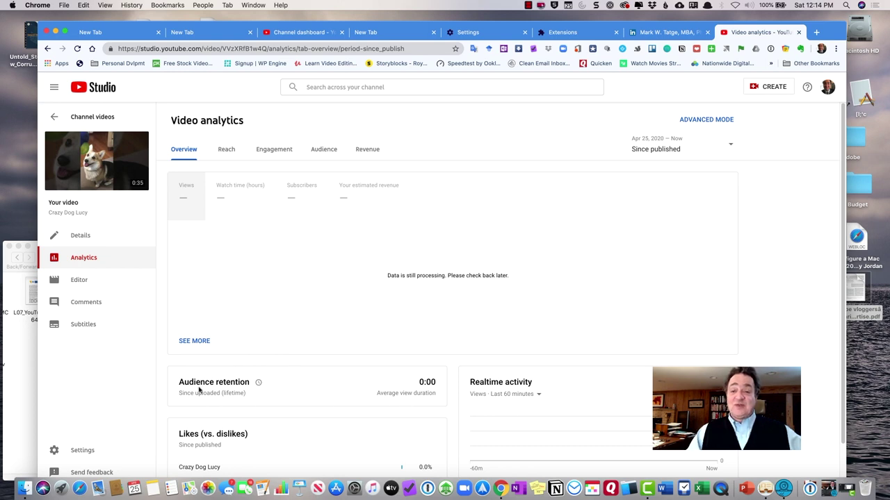
mouse_move(199, 389)
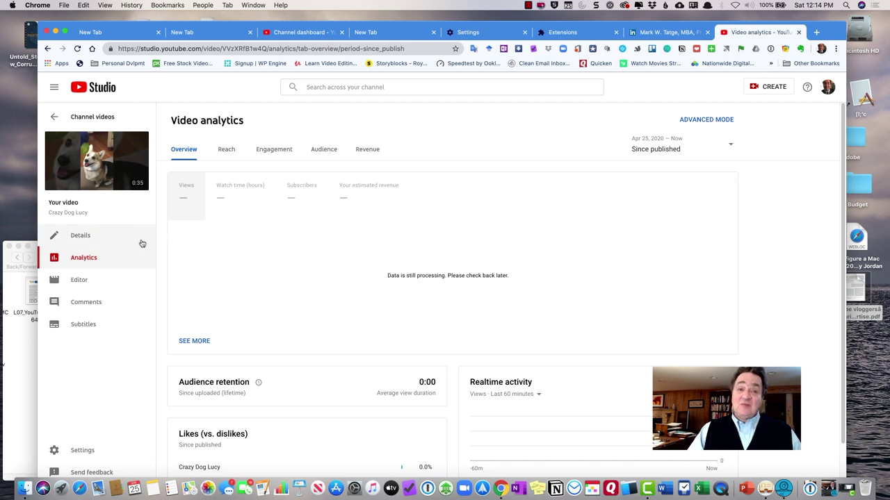
- Open the 'Crazy Dog Lucy' Details page, glance at More options, then return to Basic
left_click(81, 237)
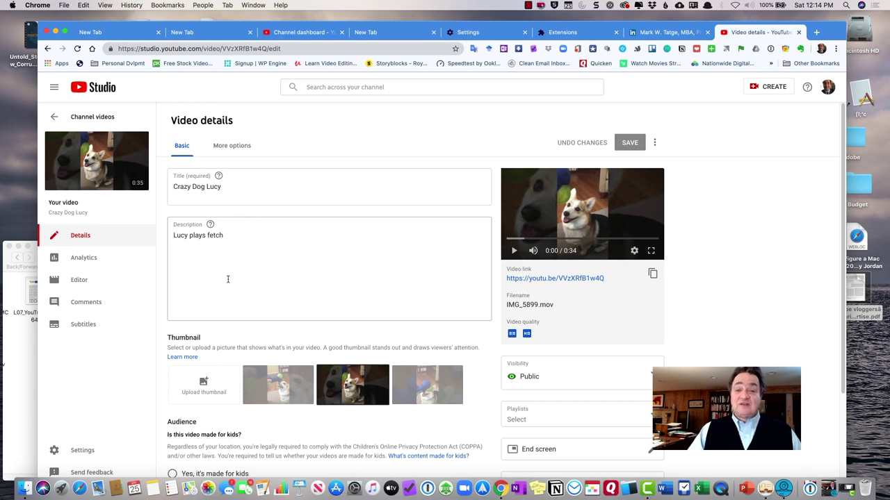
left_click(230, 148)
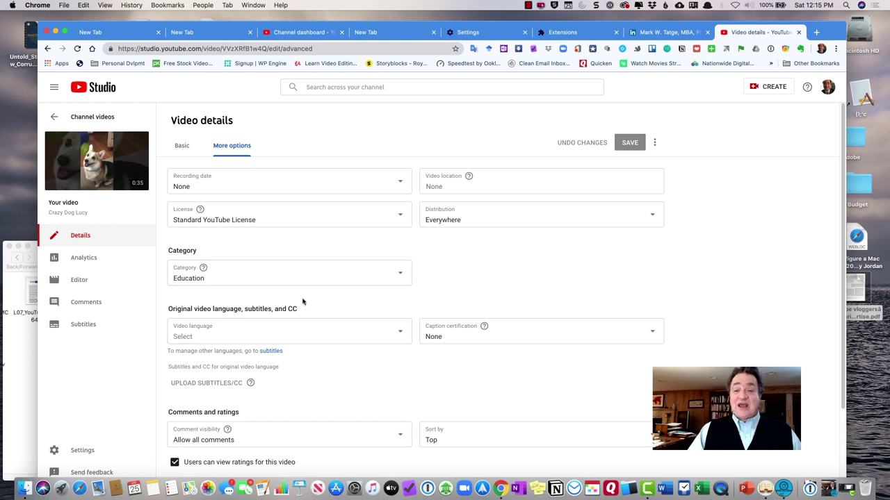
left_click(183, 146)
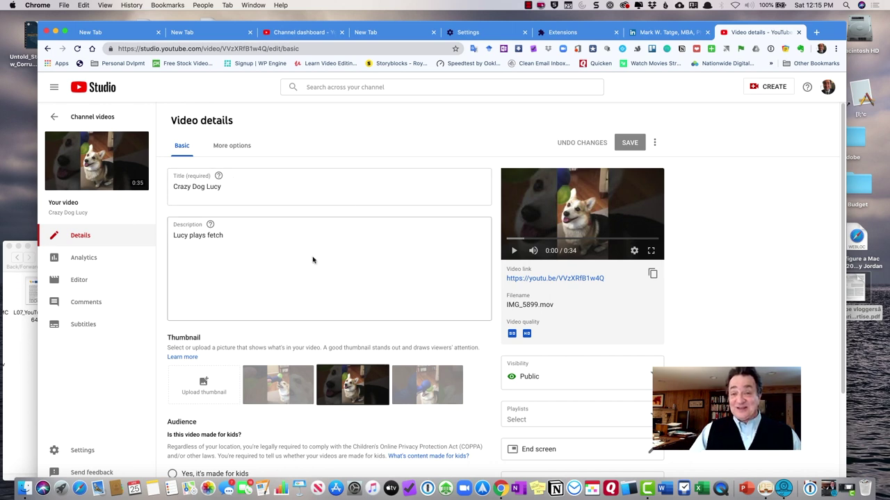
left_click(528, 4)
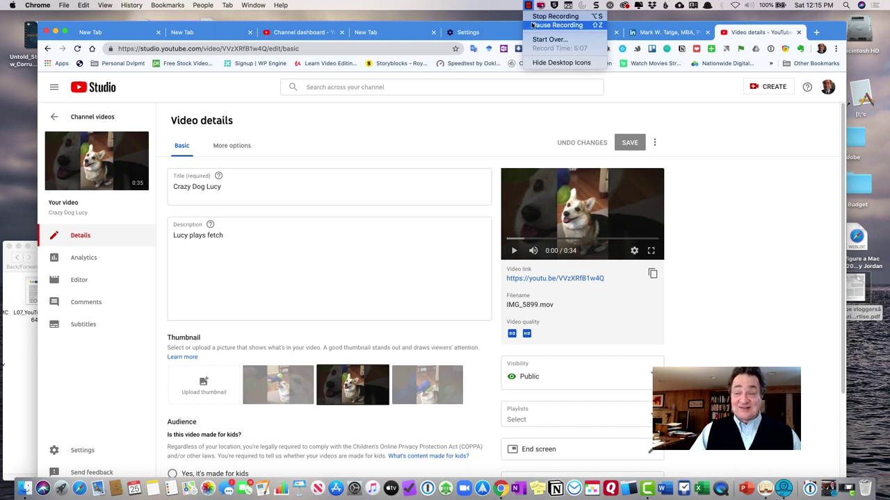
left_click(532, 25)
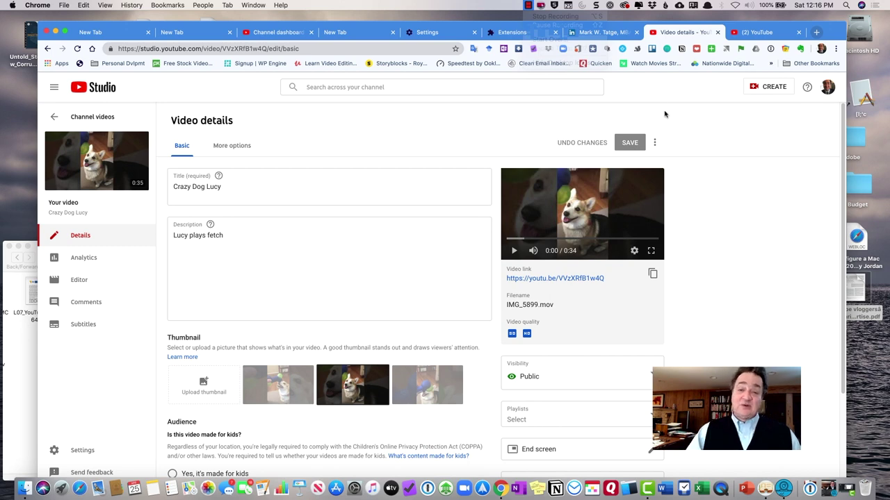
- Search YouTube for 'corgi' and scan the results
left_click(758, 32)
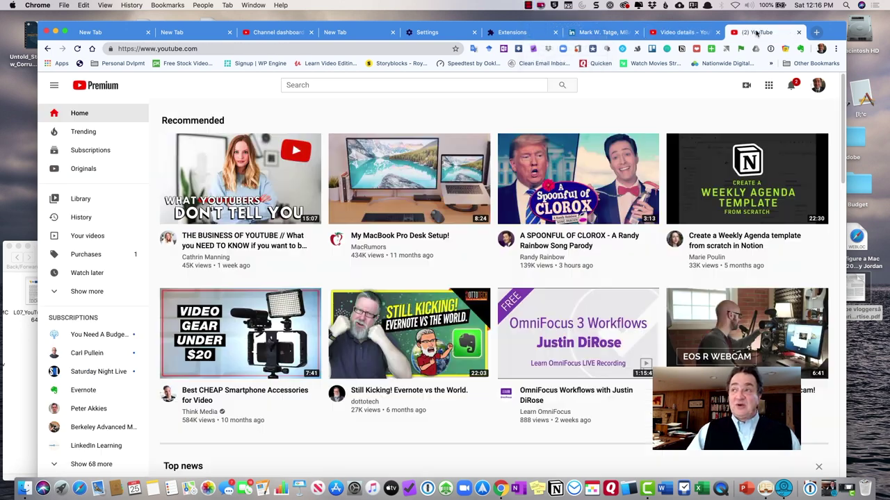
left_click(349, 86)
type("corgi")
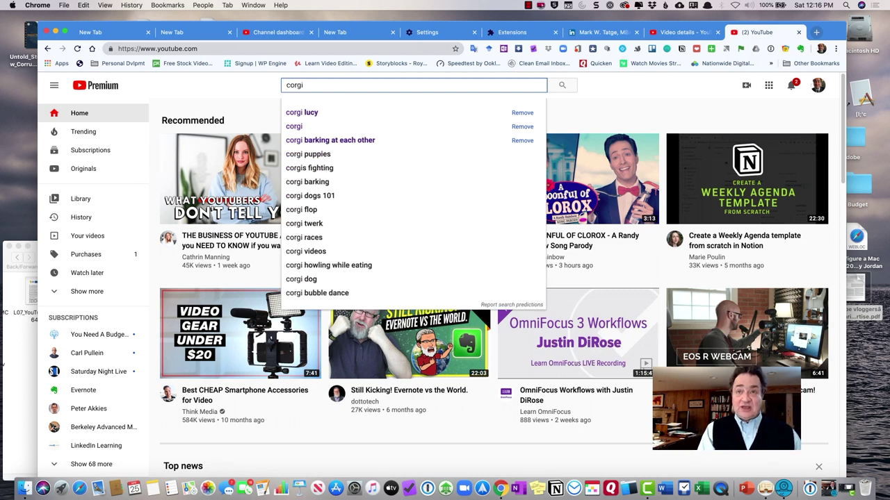
key("Return")
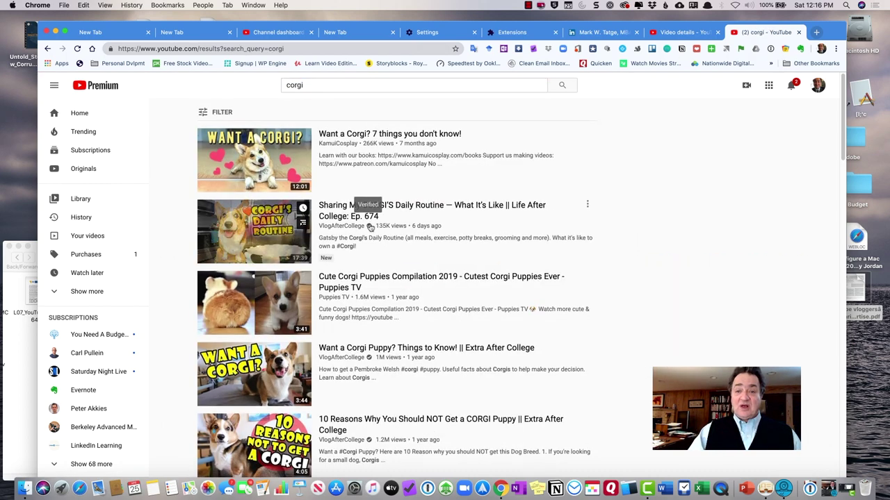
scroll(367, 225, "down", 3)
scroll(367, 225, "up", 3)
- Refine the search to 'corgi Lucy' and review where the video ranks
left_click(331, 87)
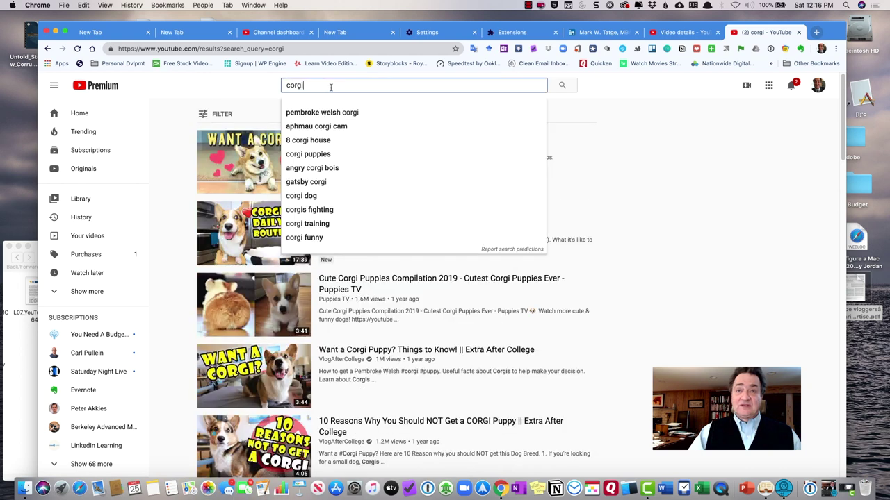
type("Lucy")
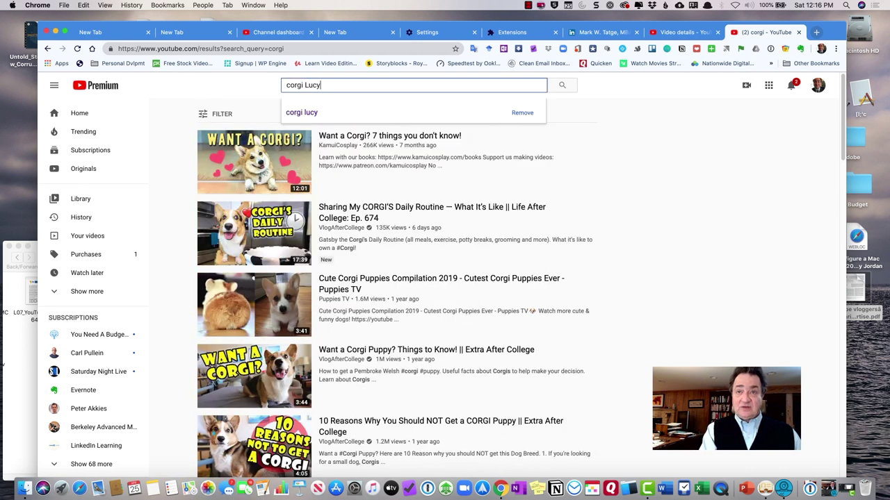
key("Return")
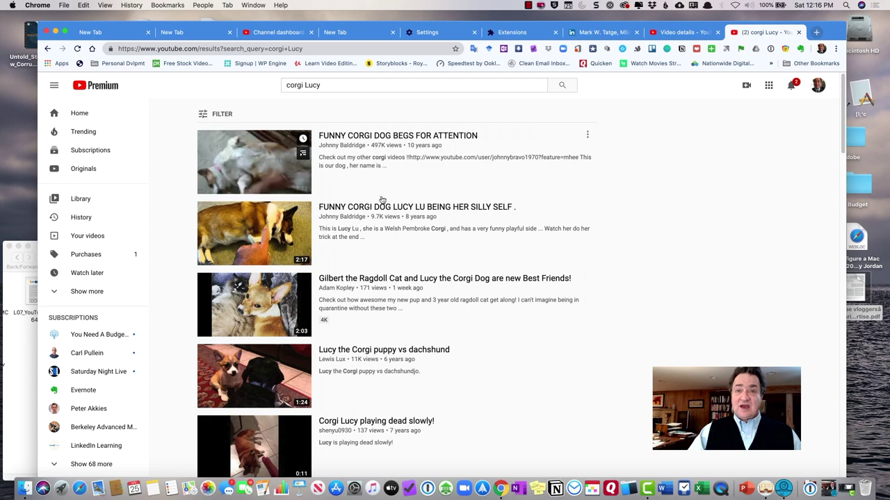
scroll(376, 215, "down", 1)
scroll(376, 214, "down", 3)
scroll(376, 214, "up", 3)
scroll(377, 215, "down", 3)
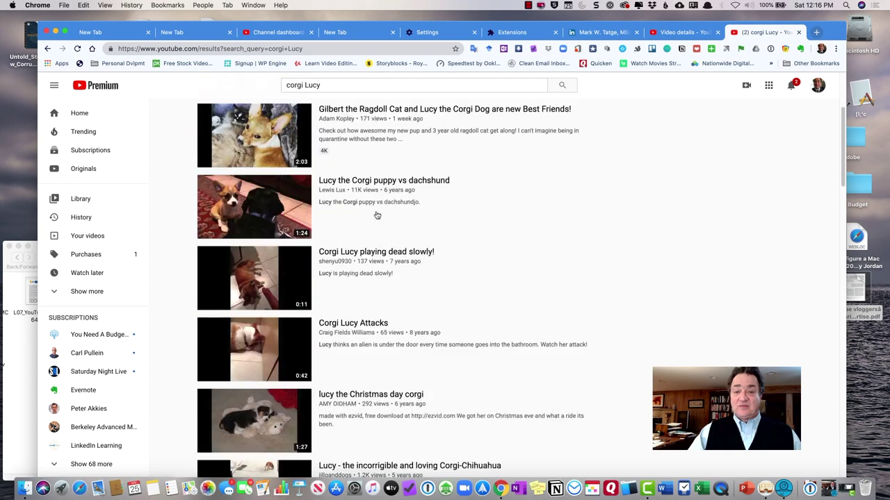
left_click(677, 34)
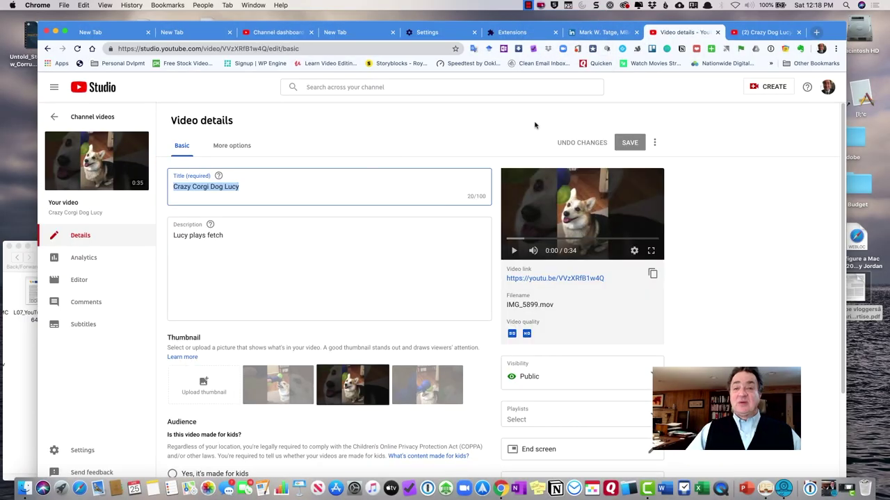
- Rerun the 'Crazy Dog Lucy' search to find the retitled 'Crazy Corgi Dog Lucy' video
left_click(746, 35)
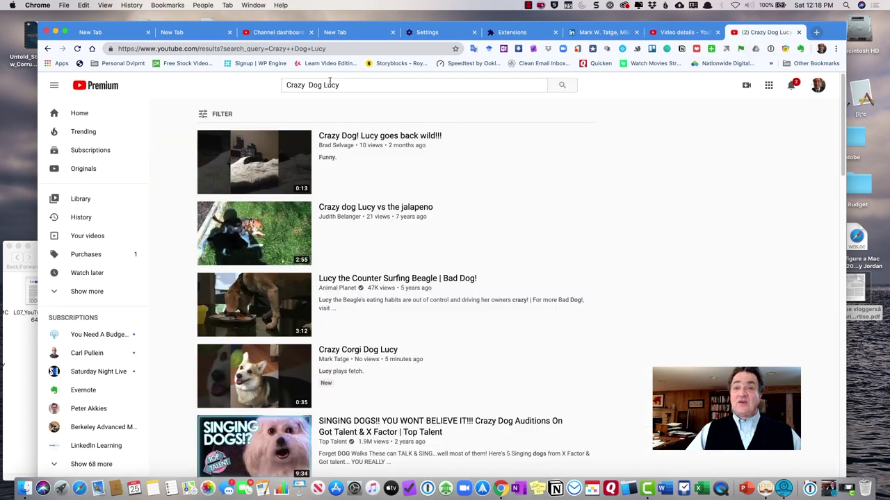
left_click(345, 84)
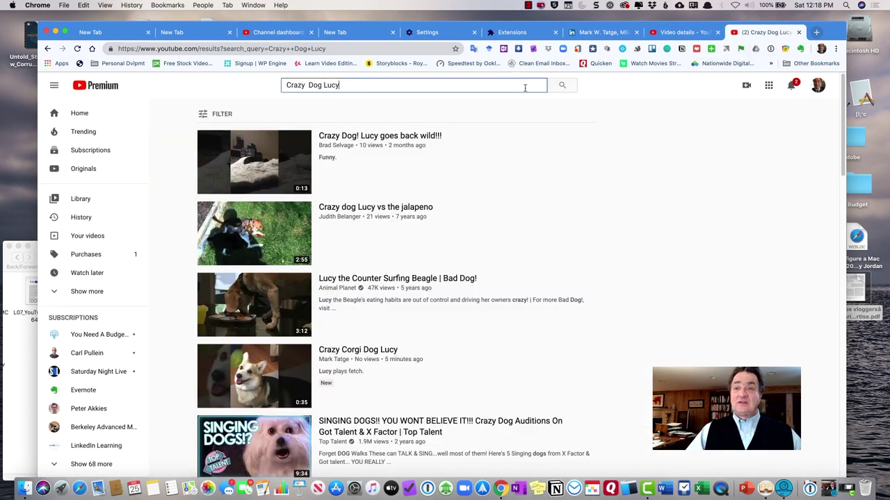
left_click(569, 85)
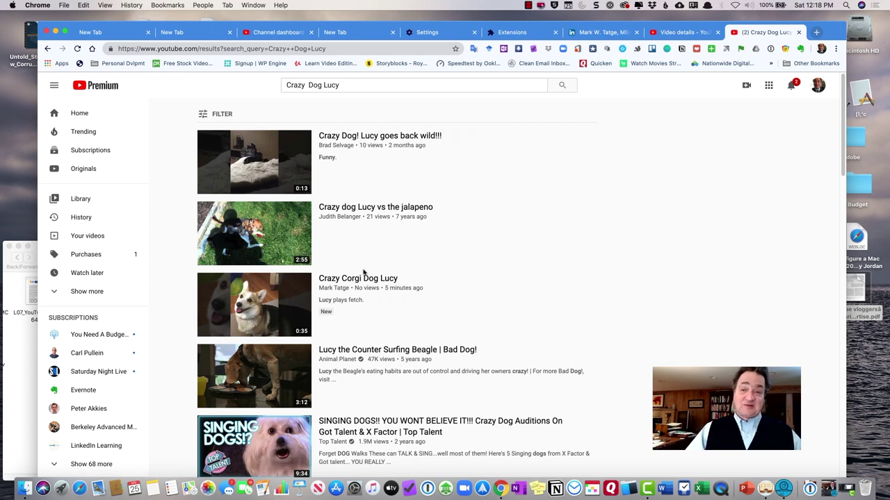
left_click(304, 84)
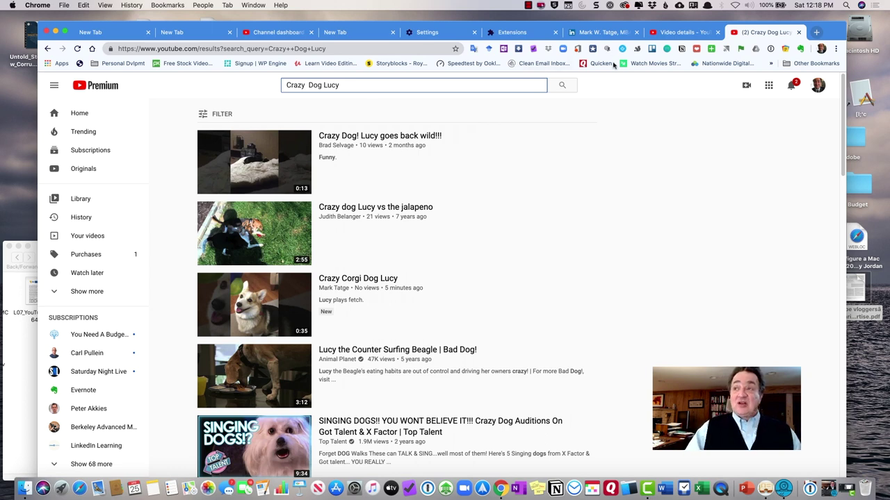
left_click(674, 32)
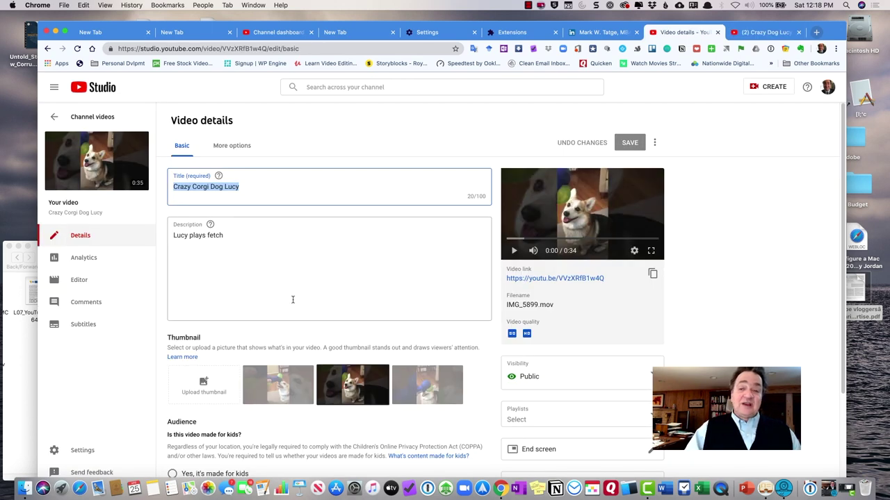
- Tag the video Dog, Corgi and Lucy Dog, then open its YouTube watch page
scroll(299, 291, "down", 3)
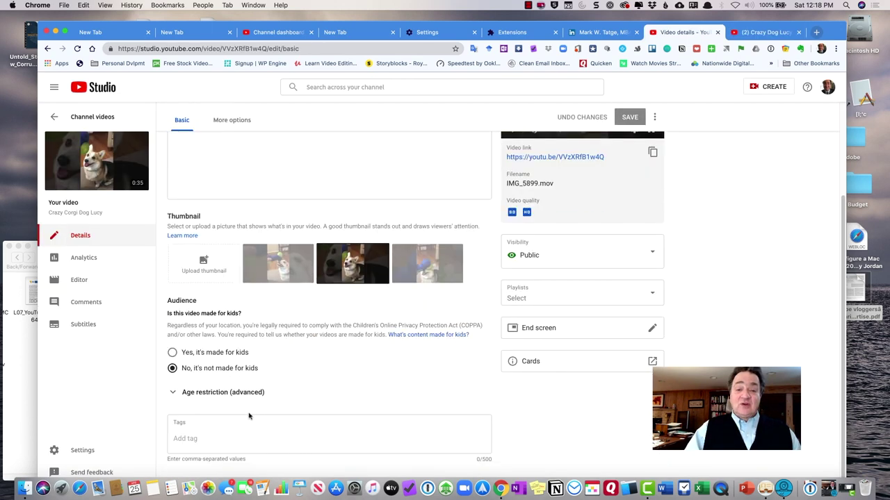
left_click(194, 439)
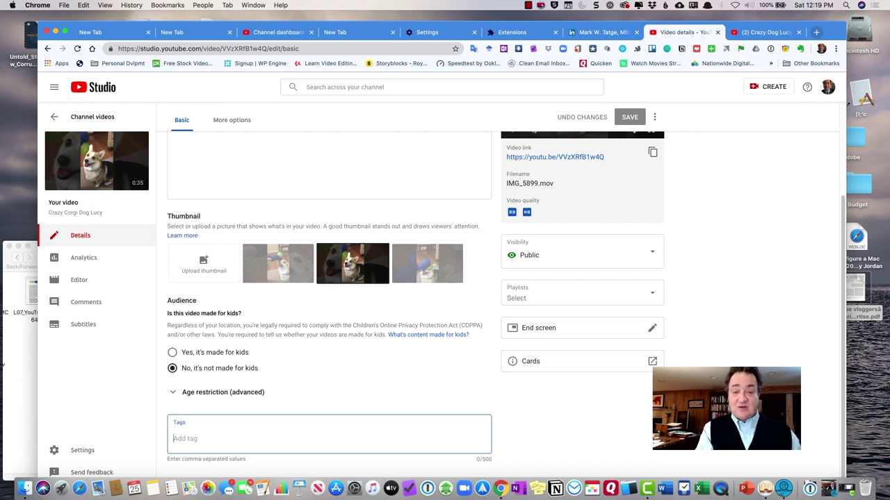
type("Do")
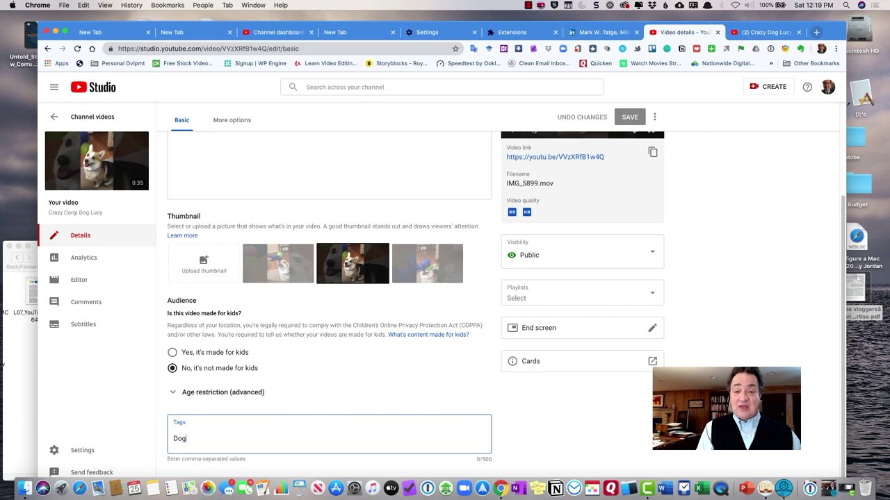
type("g")
key("Return")
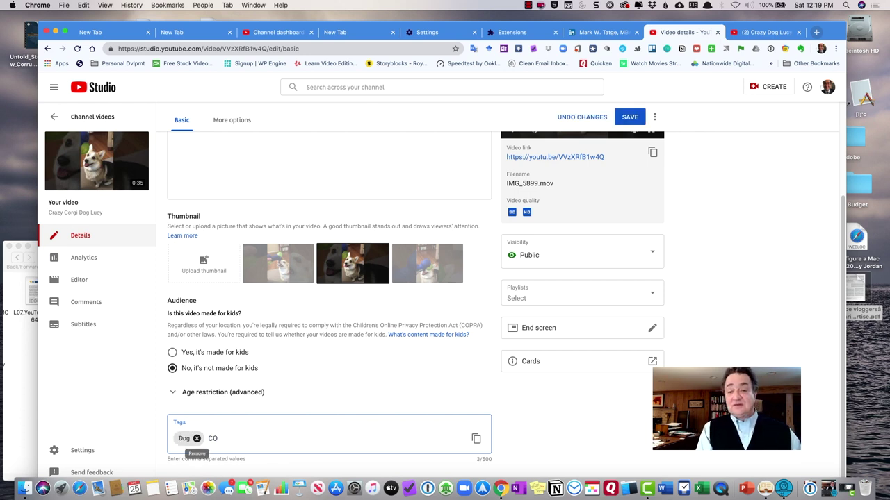
key("Return")
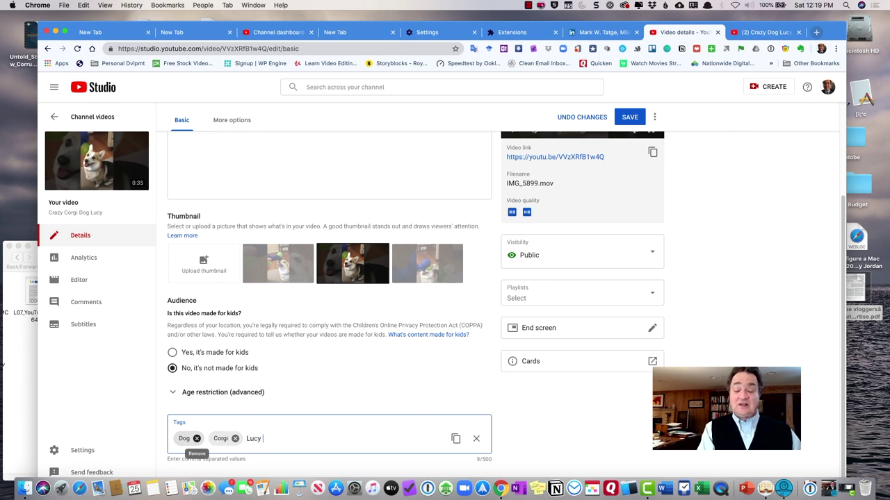
type("Lucy Dog")
key("Return")
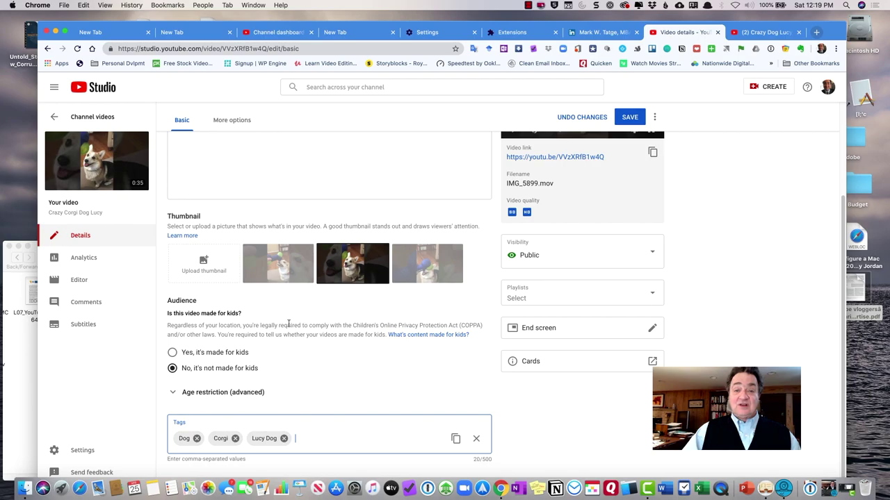
left_click(172, 353)
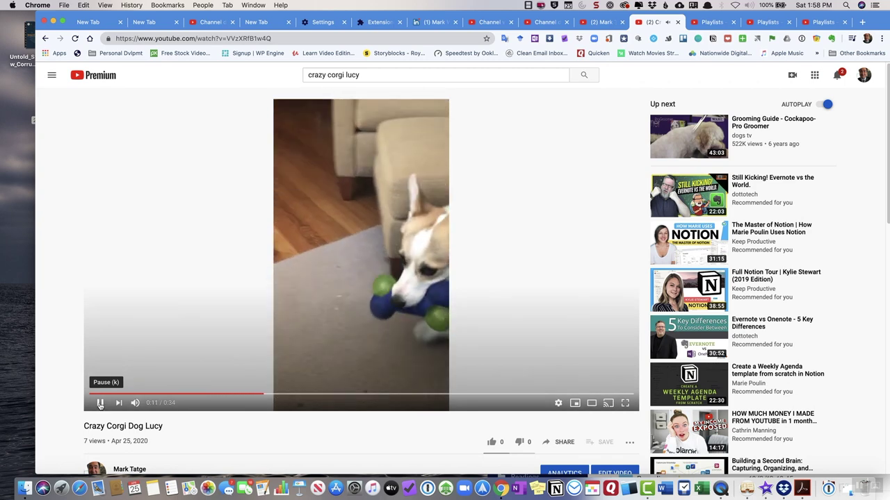
- Pause the Crazy Corgi Dog Lucy clip at 0:12 of 0:34
left_click(100, 404)
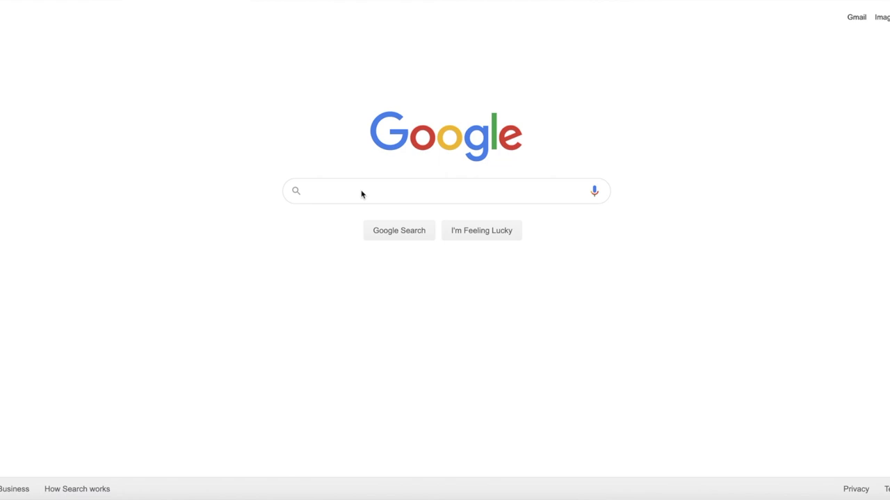
- Enter 'Crazy Lucy Dog Corgi YouTube' into the Google search box
left_click(360, 191)
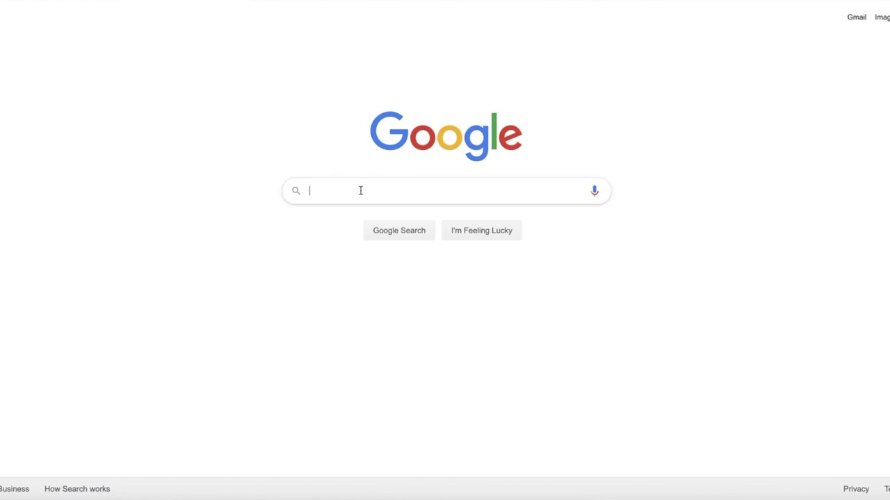
type("Cra")
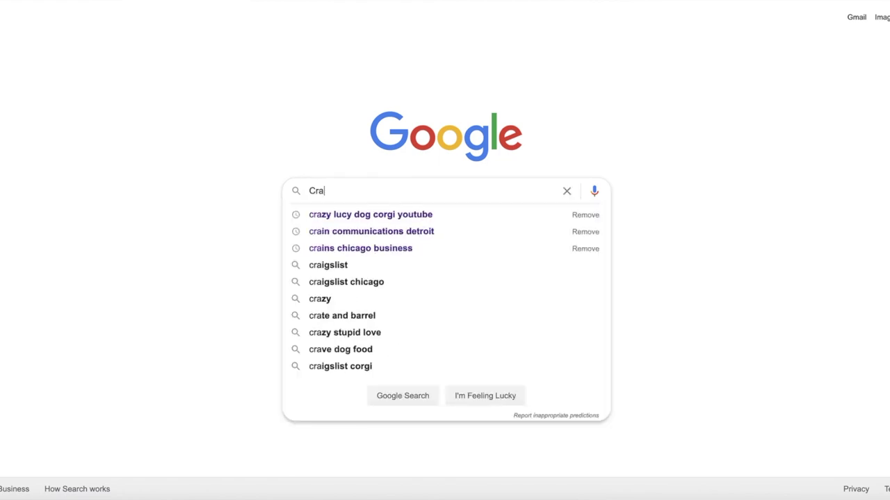
type("zy Lu")
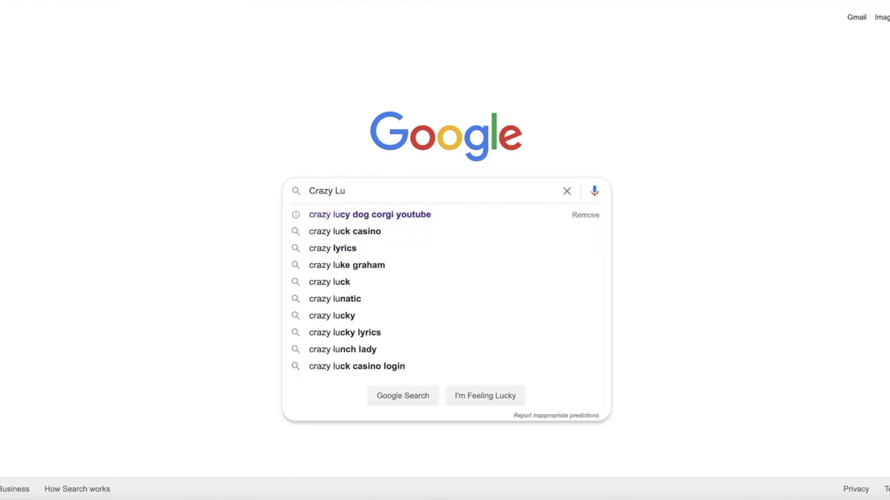
type("cy Dog ")
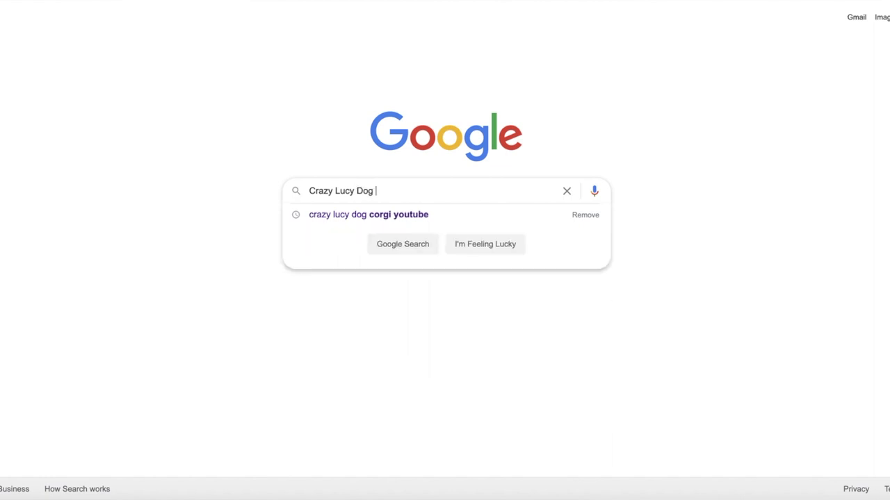
type("Corgi")
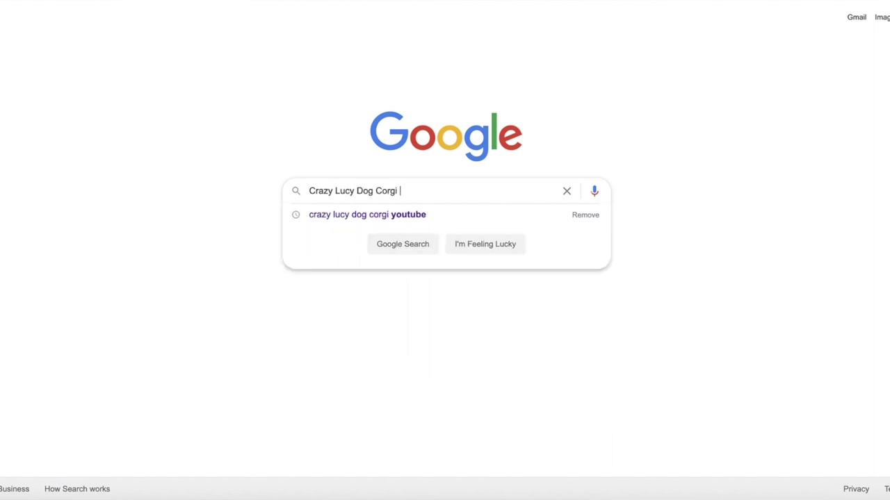
type(" YouTube")
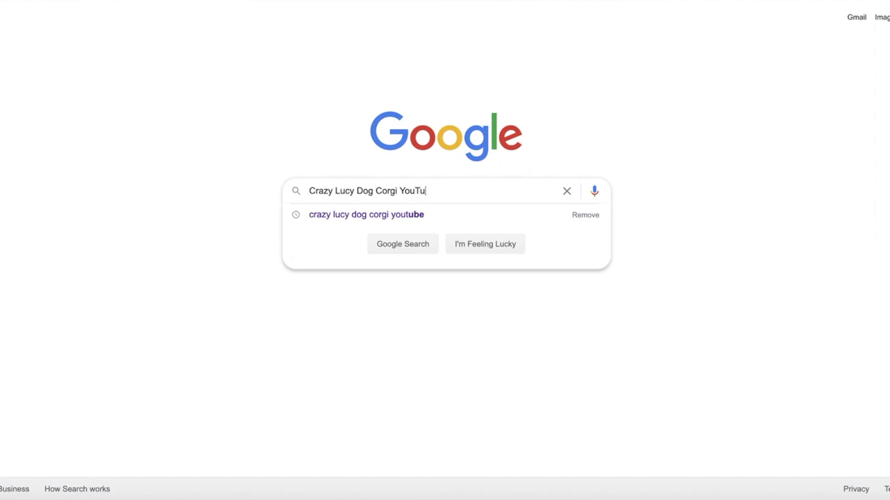